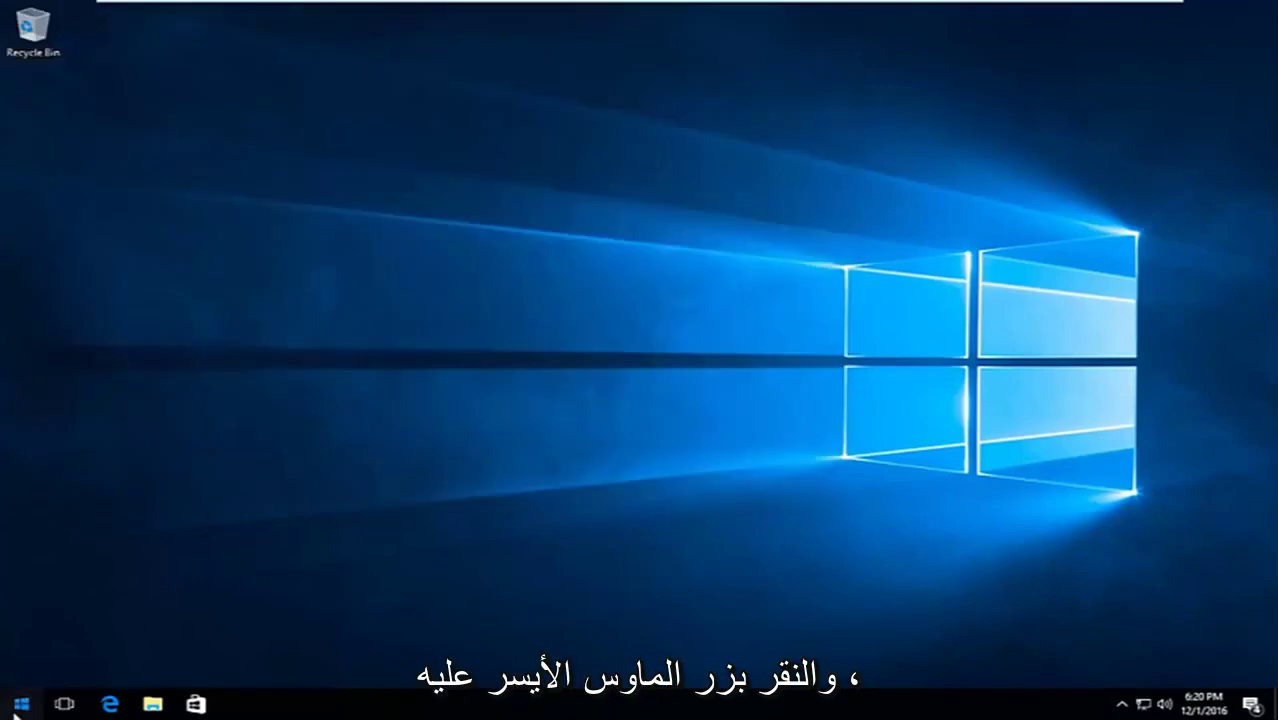
Search the Start menu for 'computer' and open This PC in File Explorer.
{"action": "left_click", "coordinate": [21, 704]}
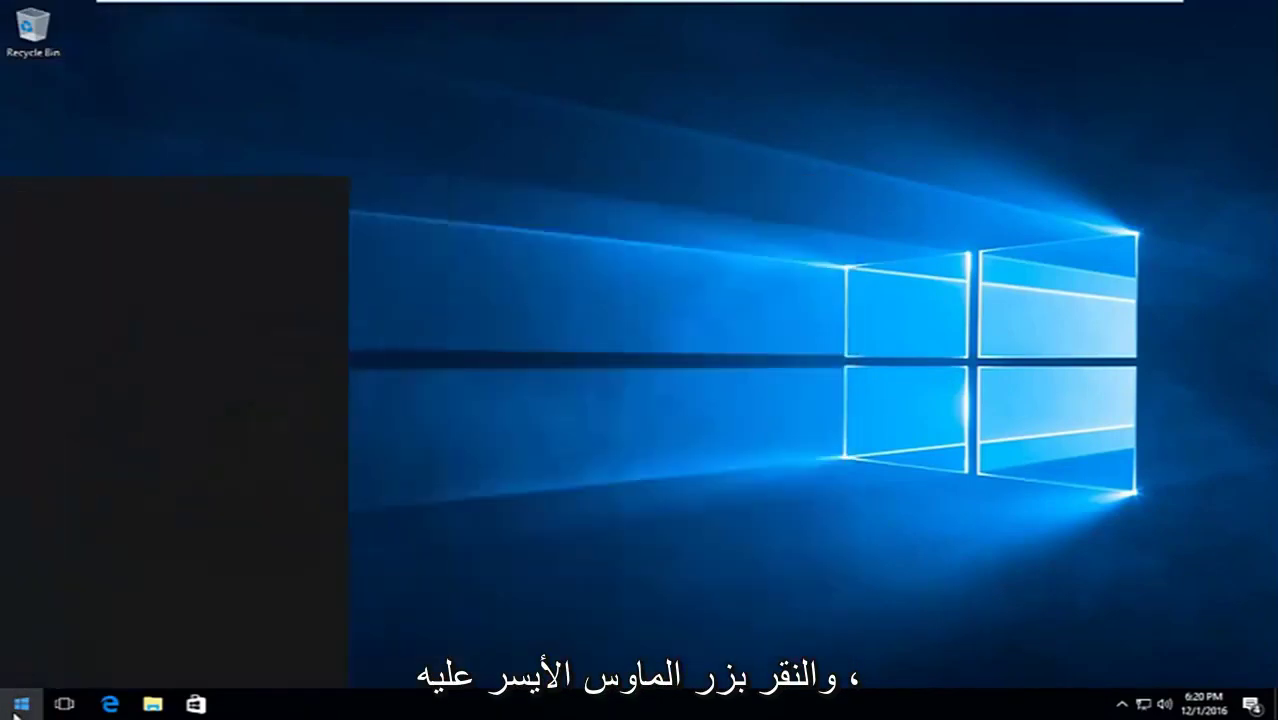
{"action": "type", "text": "computer"}
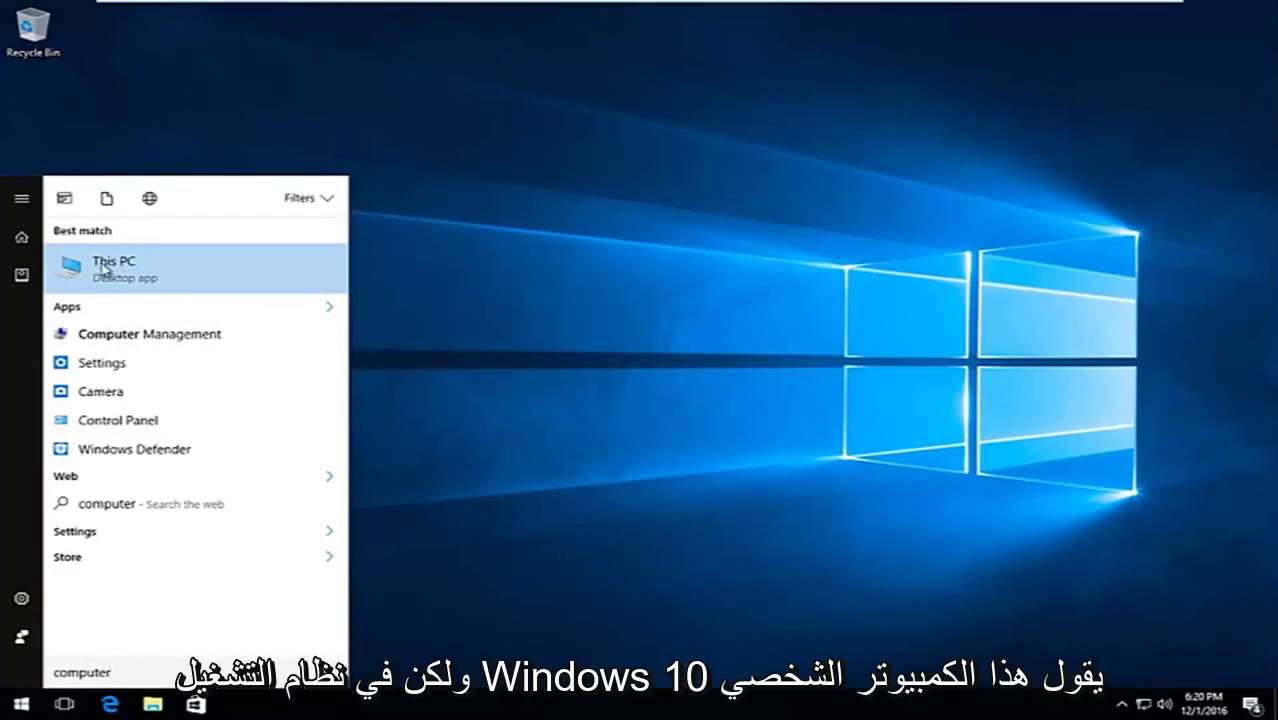
{"action": "left_click", "coordinate": [113, 274]}
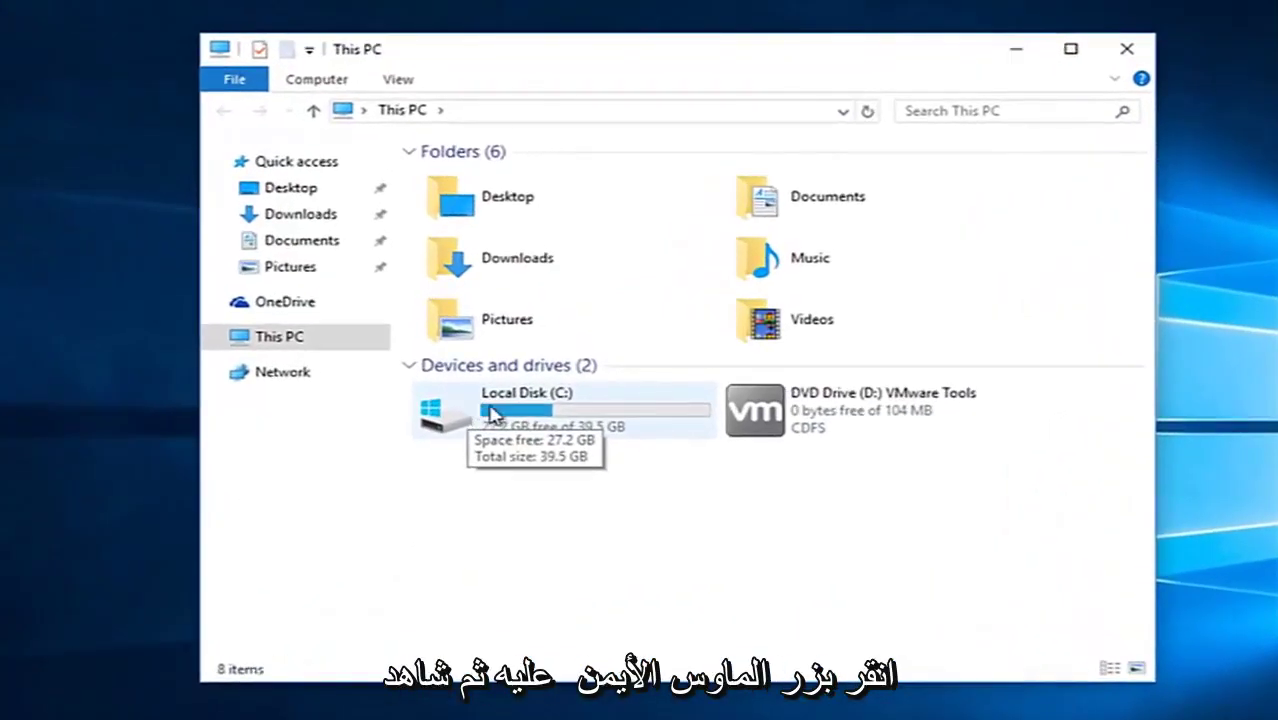
Open Local Disk (C:) Properties, go to its Security settings, and start editing permissions.
{"action": "right_click", "coordinate": [500, 405]}
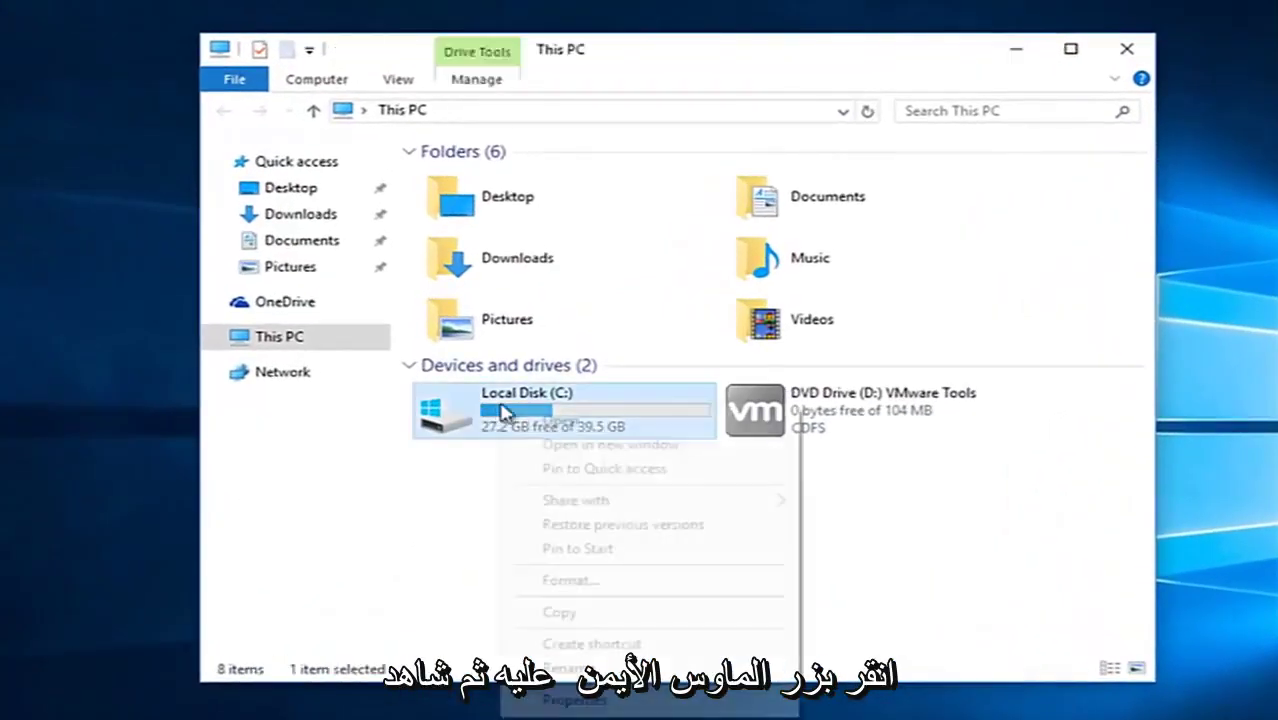
{"action": "left_click", "coordinate": [587, 695]}
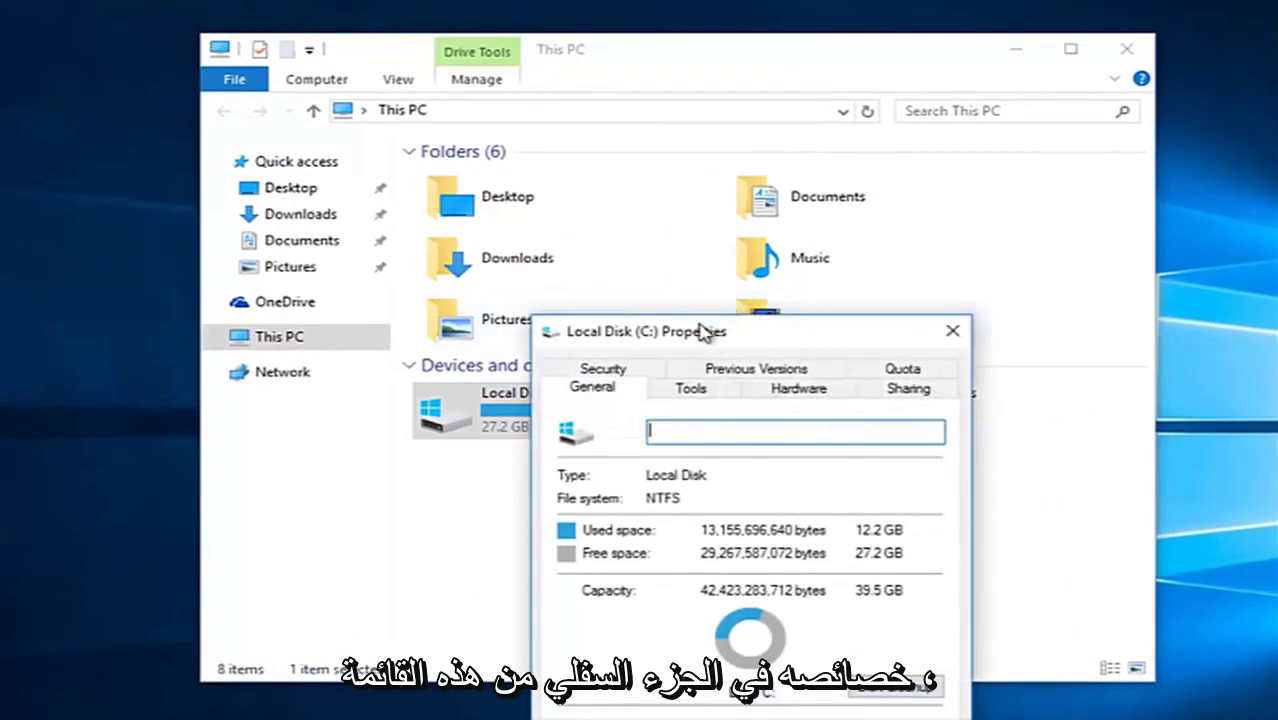
{"action": "left_click_drag", "start_coordinate": [703, 331], "coordinate": [651, 166]}
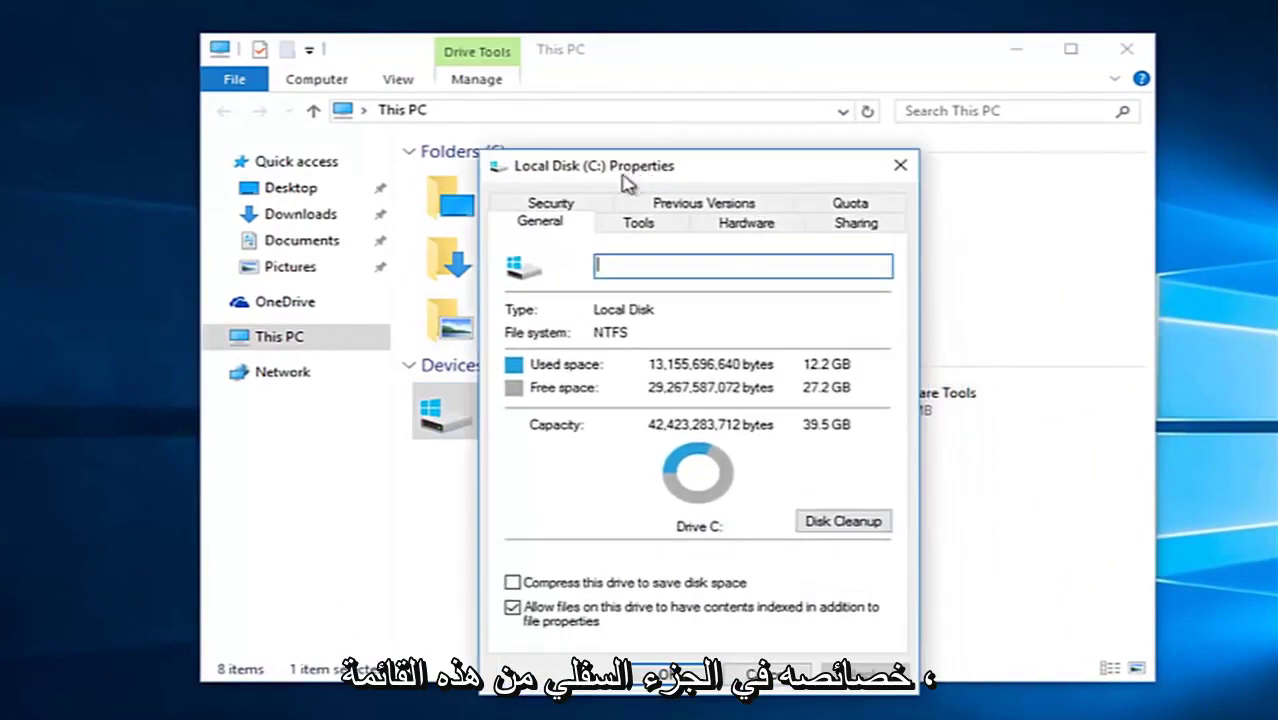
{"action": "left_click", "coordinate": [553, 204]}
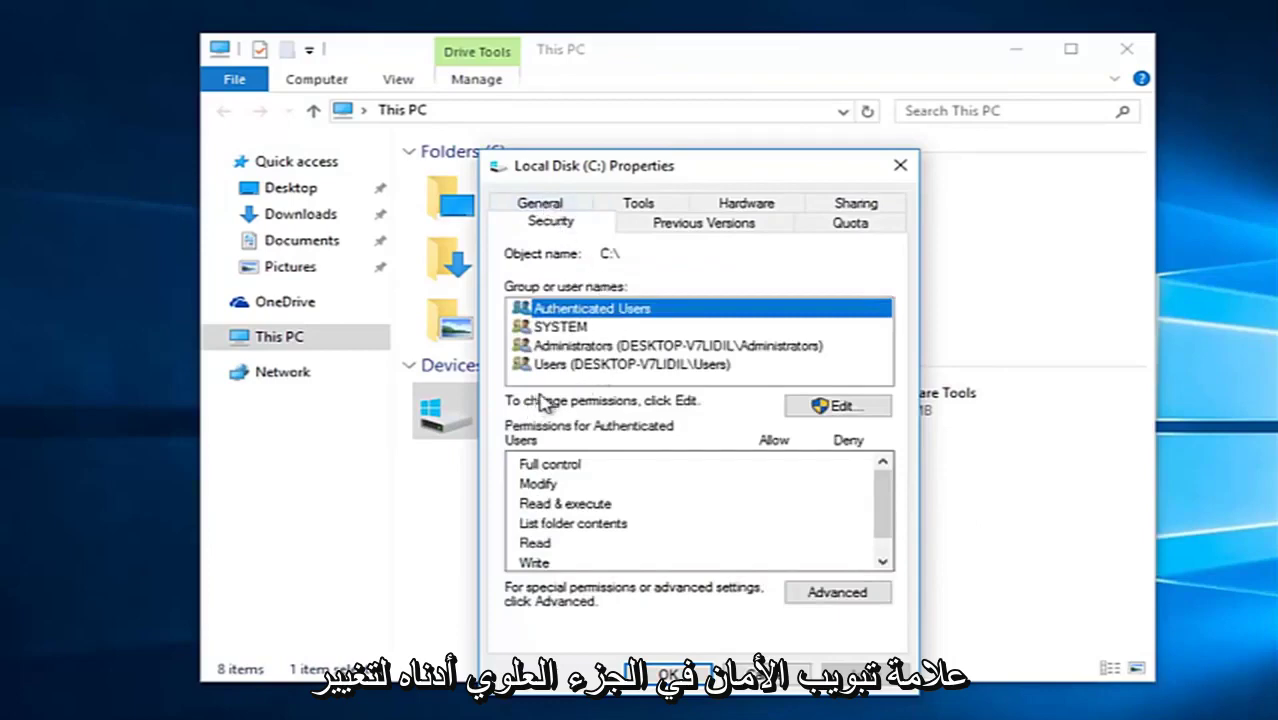
{"action": "left_click", "coordinate": [822, 412]}
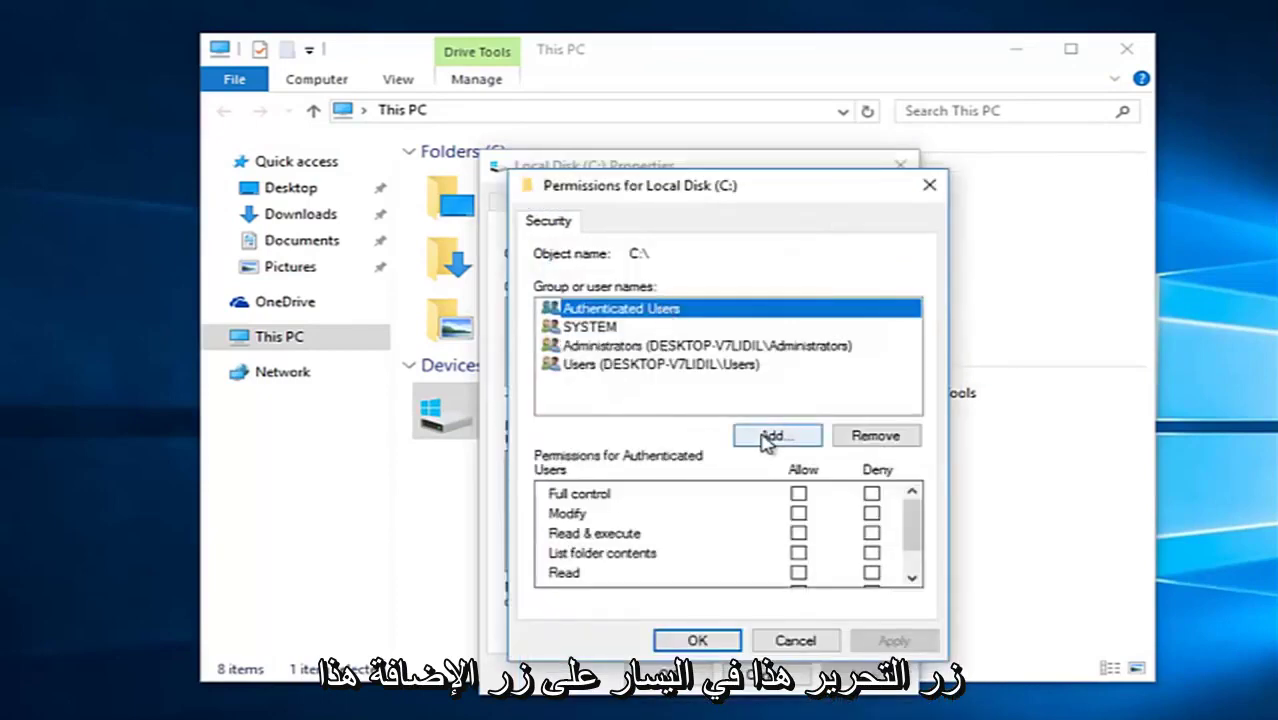
Use the advanced Select Users or Groups search to list all groups and pick Everyone.
{"action": "left_click", "coordinate": [766, 438]}
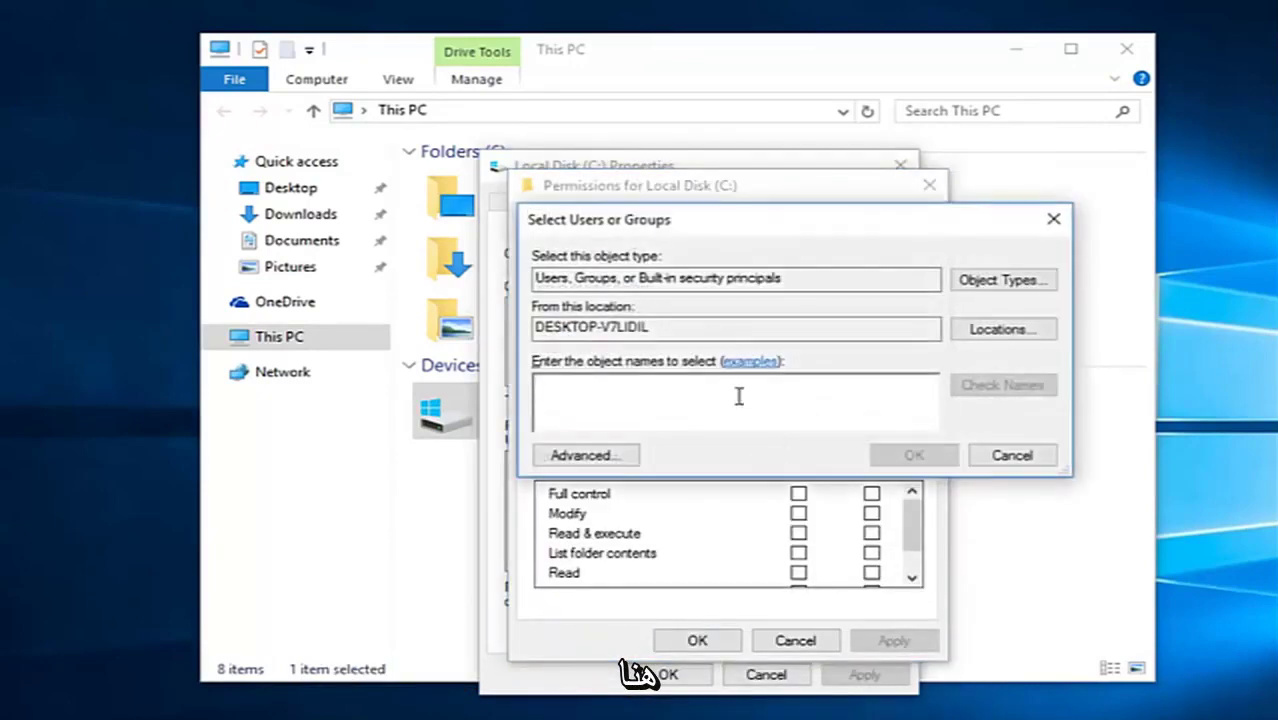
{"action": "left_click_drag", "start_coordinate": [790, 218], "coordinate": [742, 390]}
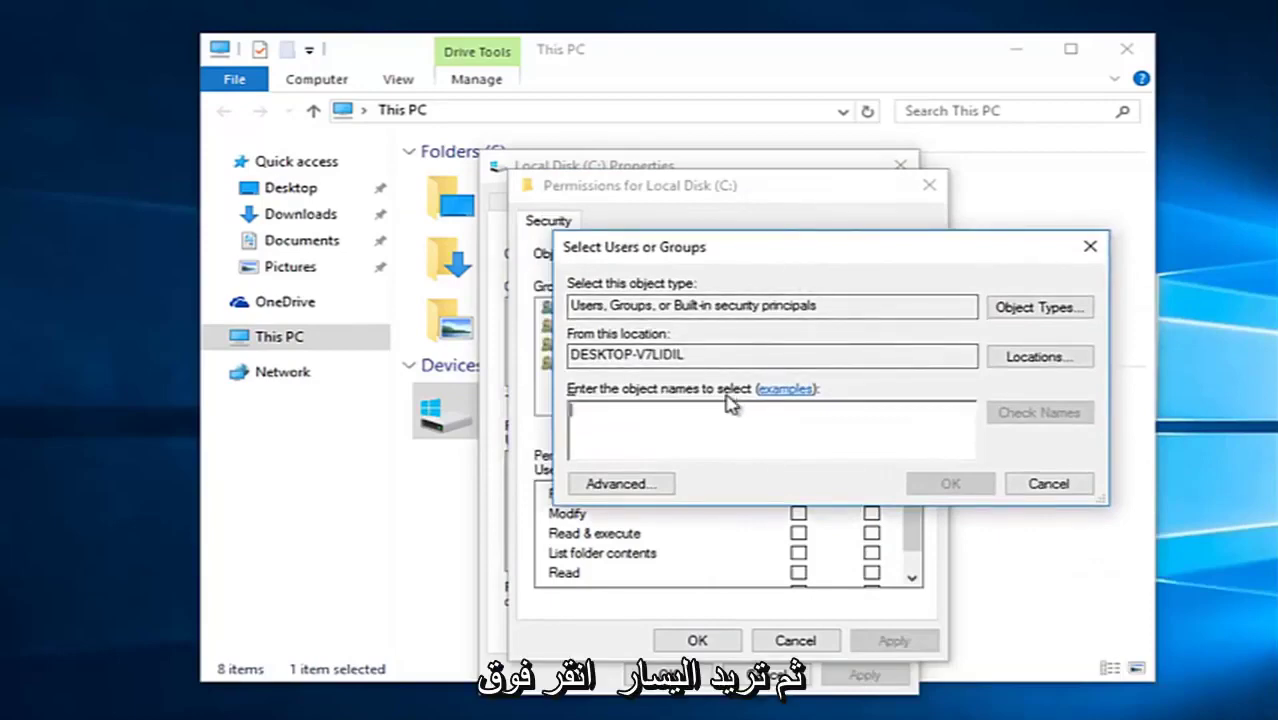
{"action": "left_click", "coordinate": [590, 484]}
{"action": "left_click_drag", "start_coordinate": [750, 260], "coordinate": [750, 171]}
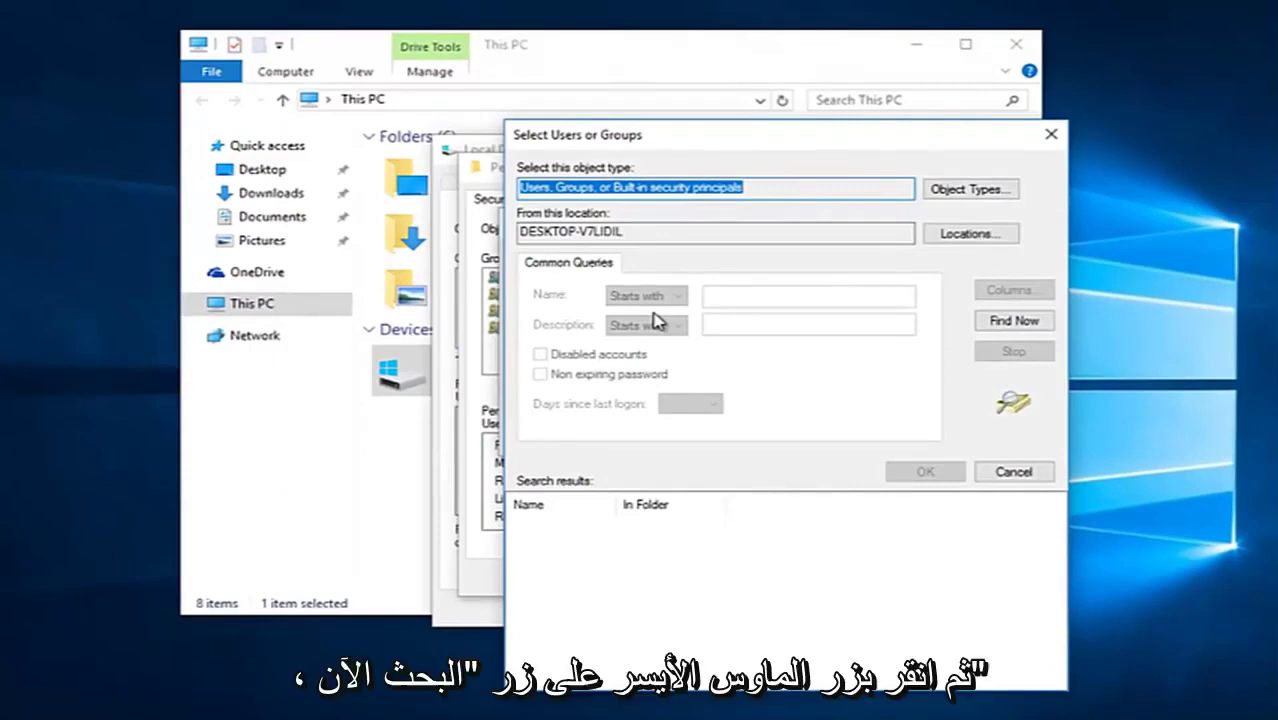
{"action": "left_click", "coordinate": [997, 321]}
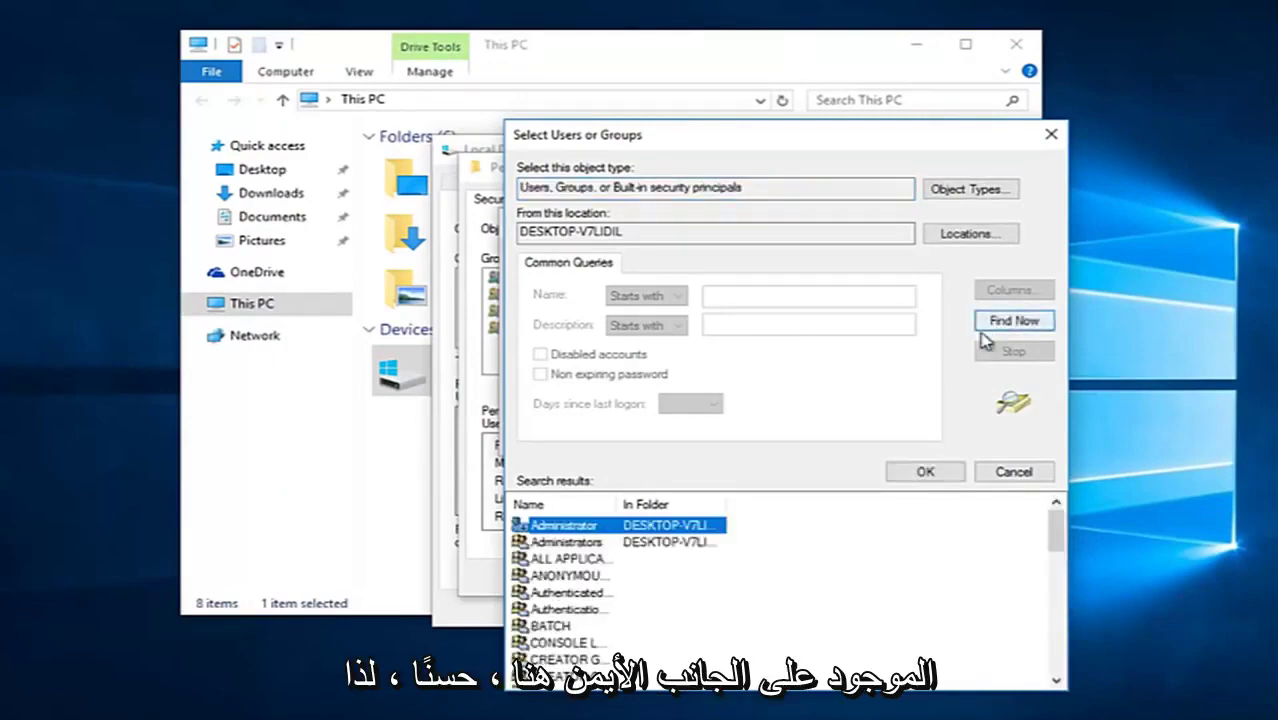
{"action": "left_click_drag", "start_coordinate": [1057, 532], "coordinate": [1064, 568]}
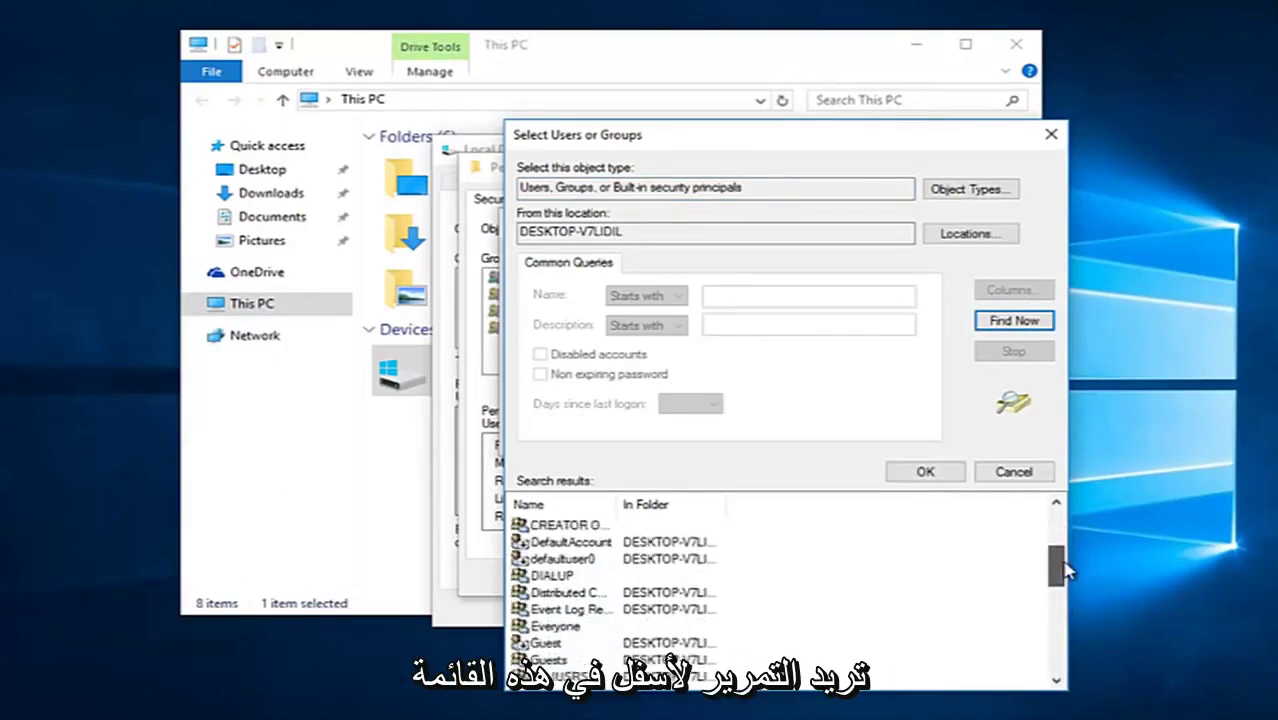
{"action": "left_click", "coordinate": [553, 628]}
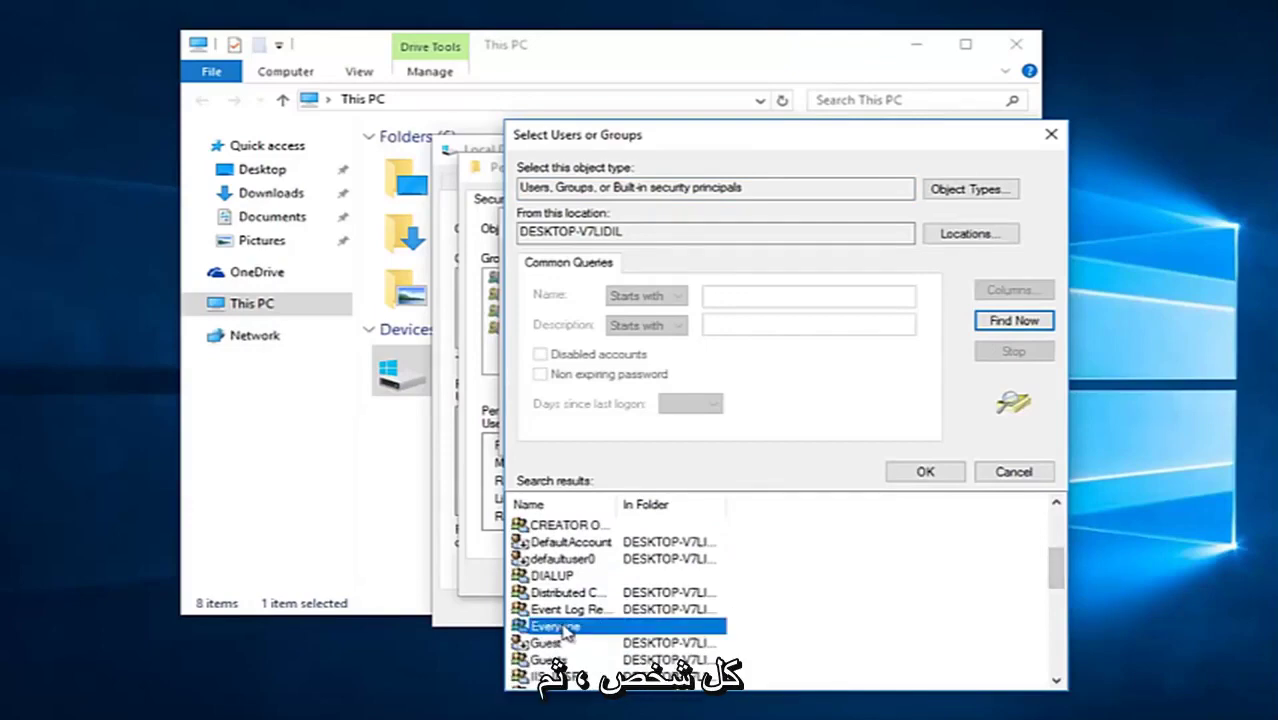
{"action": "left_click", "coordinate": [918, 472]}
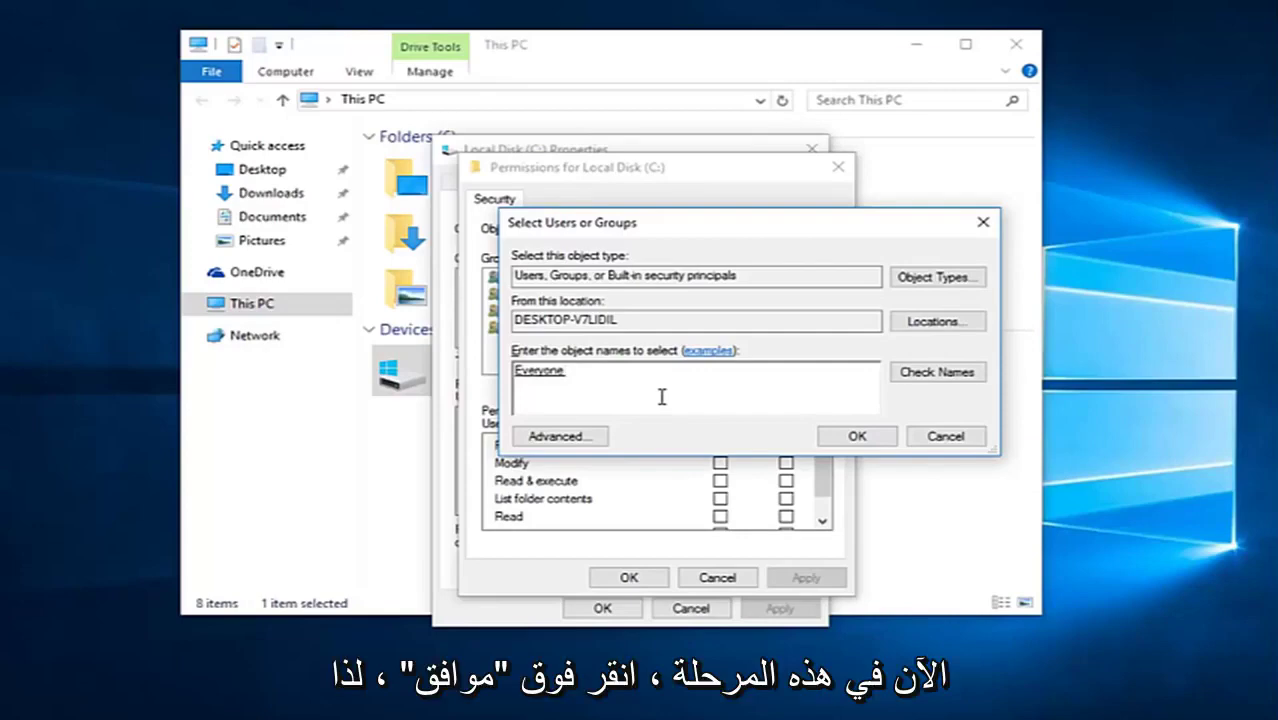
Add Everyone to the C: drive's permission list and allow it Full control.
{"action": "left_click", "coordinate": [852, 436]}
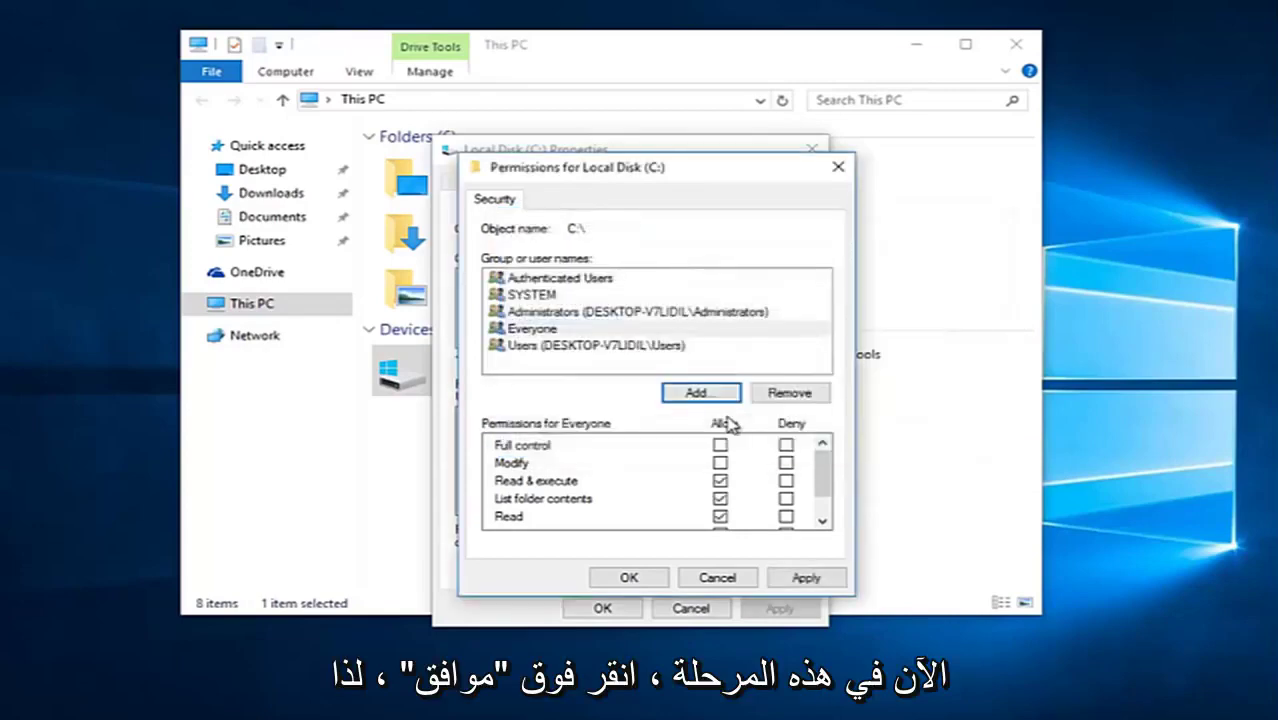
{"action": "left_click", "coordinate": [510, 333]}
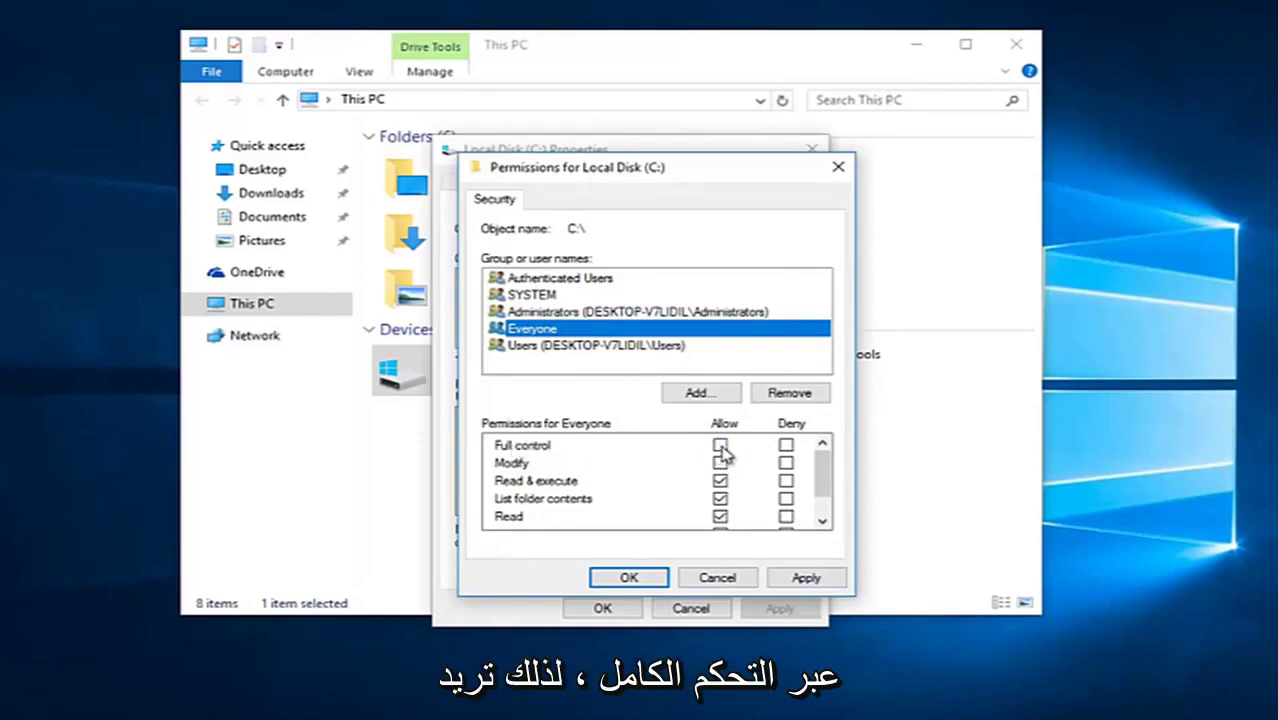
{"action": "left_click", "coordinate": [720, 446]}
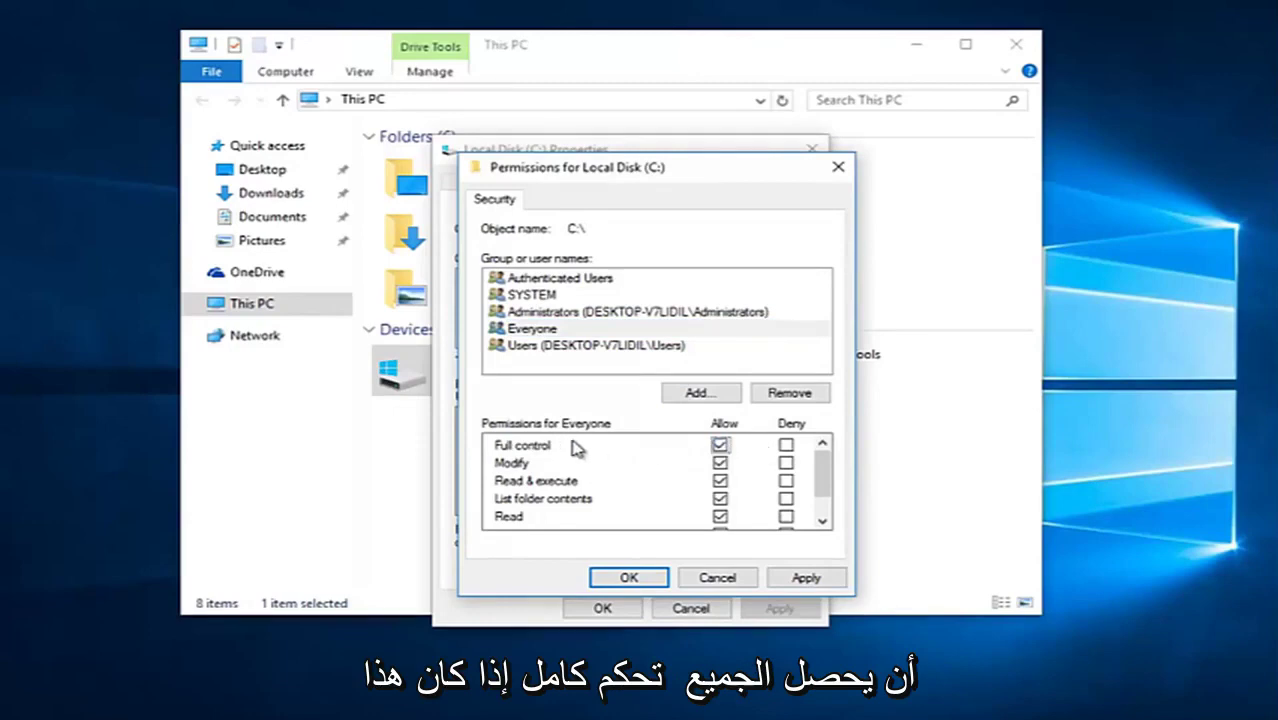
{"action": "left_click", "coordinate": [530, 330]}
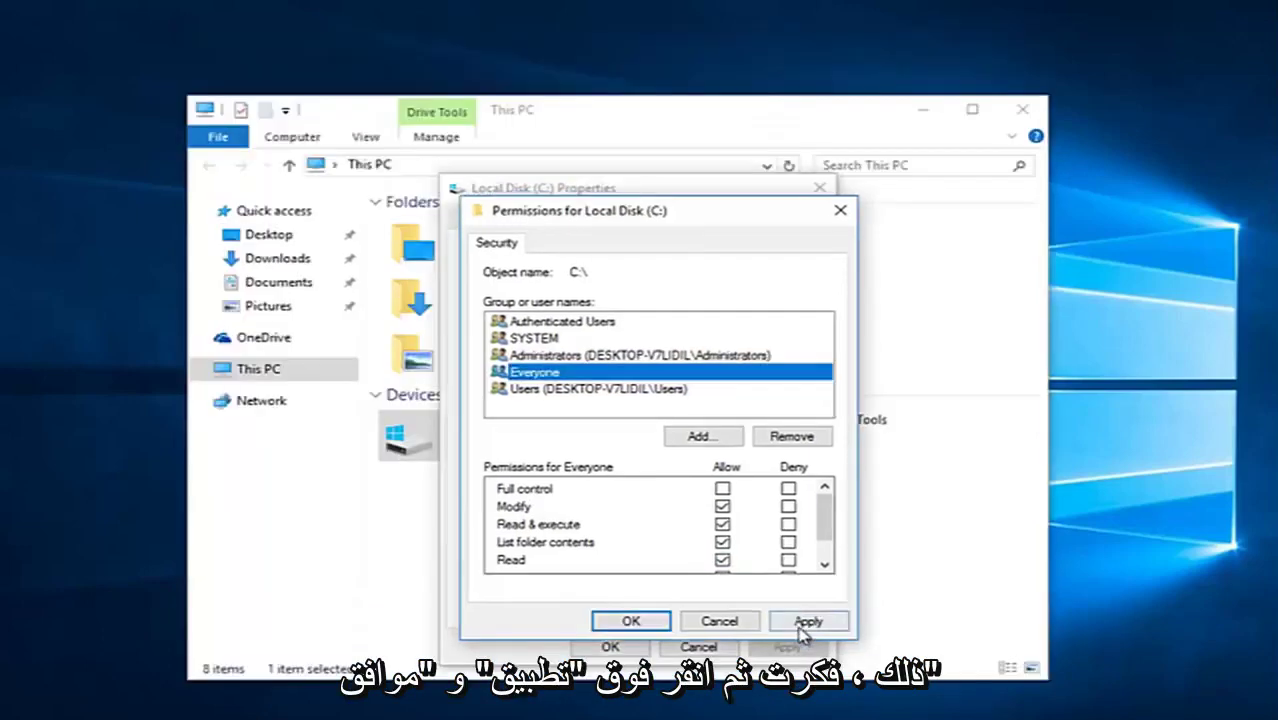
Apply Everyone's Full control, accept the startup-disk warnings, and close the Permissions and Properties windows.
{"action": "left_click", "coordinate": [795, 578]}
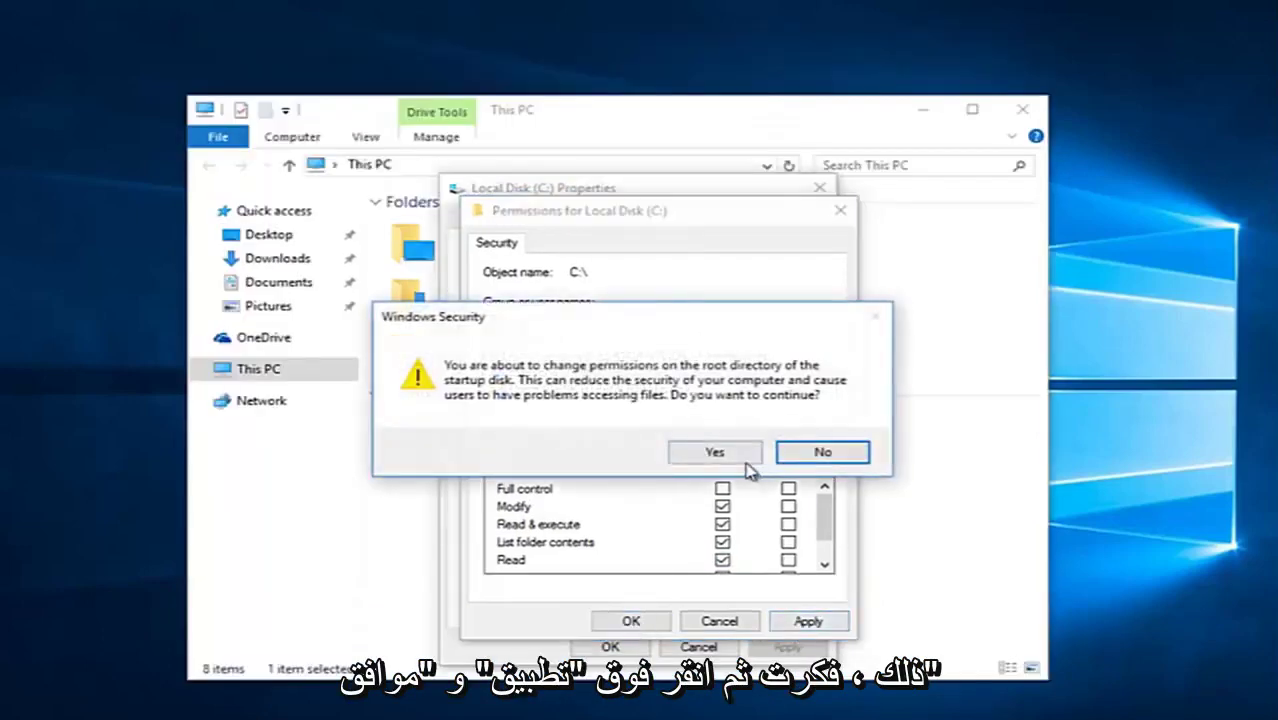
{"action": "left_click", "coordinate": [790, 458]}
{"action": "left_click", "coordinate": [640, 622]}
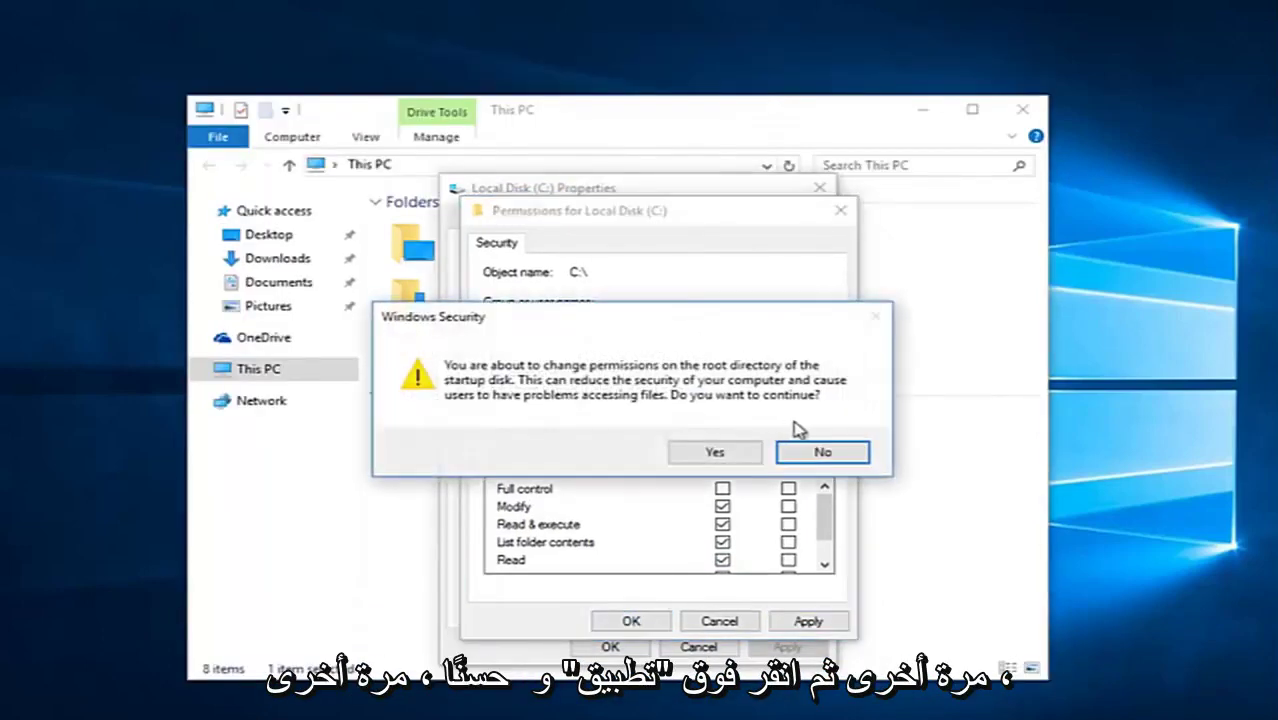
{"action": "left_click", "coordinate": [800, 452]}
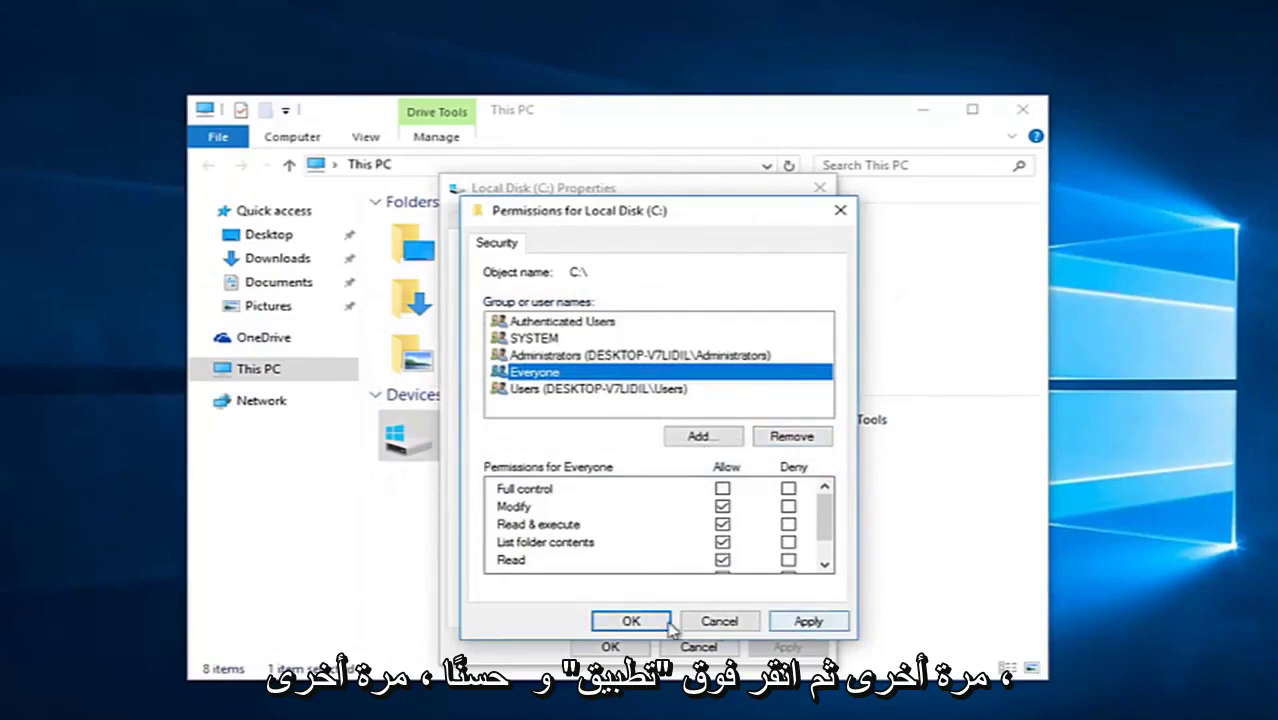
{"action": "left_click", "coordinate": [840, 211]}
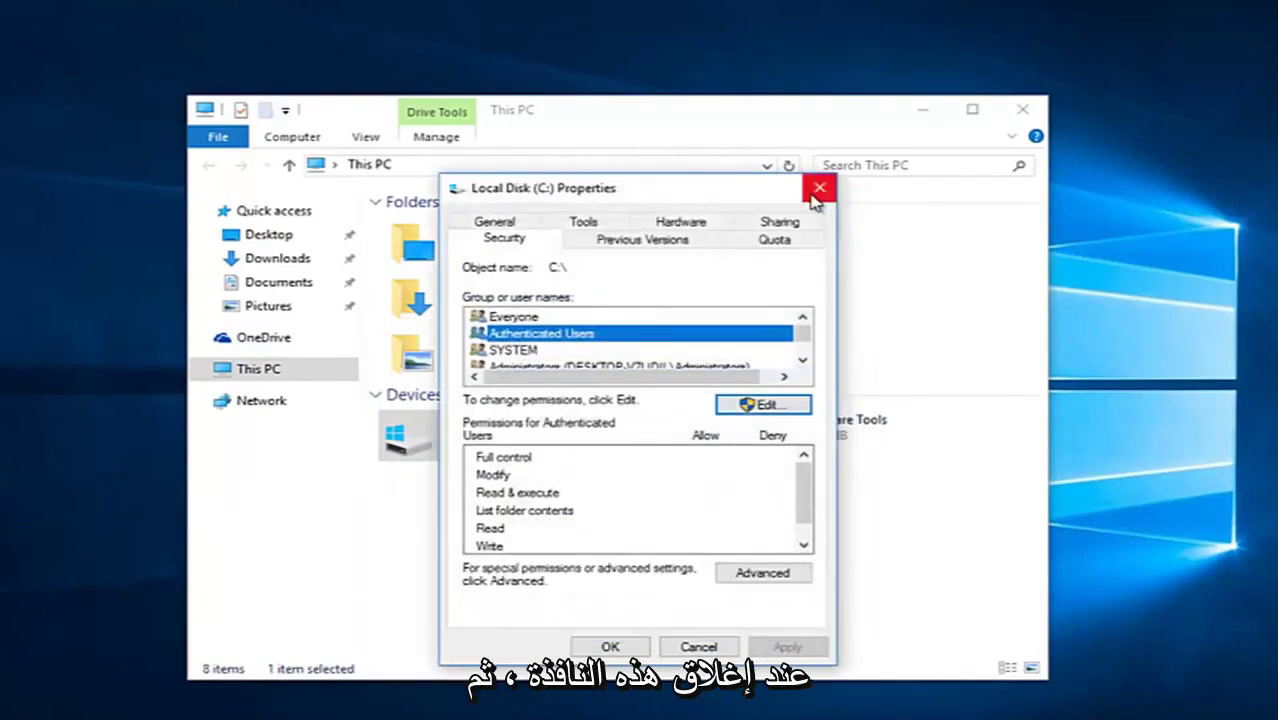
{"action": "left_click", "coordinate": [818, 190]}
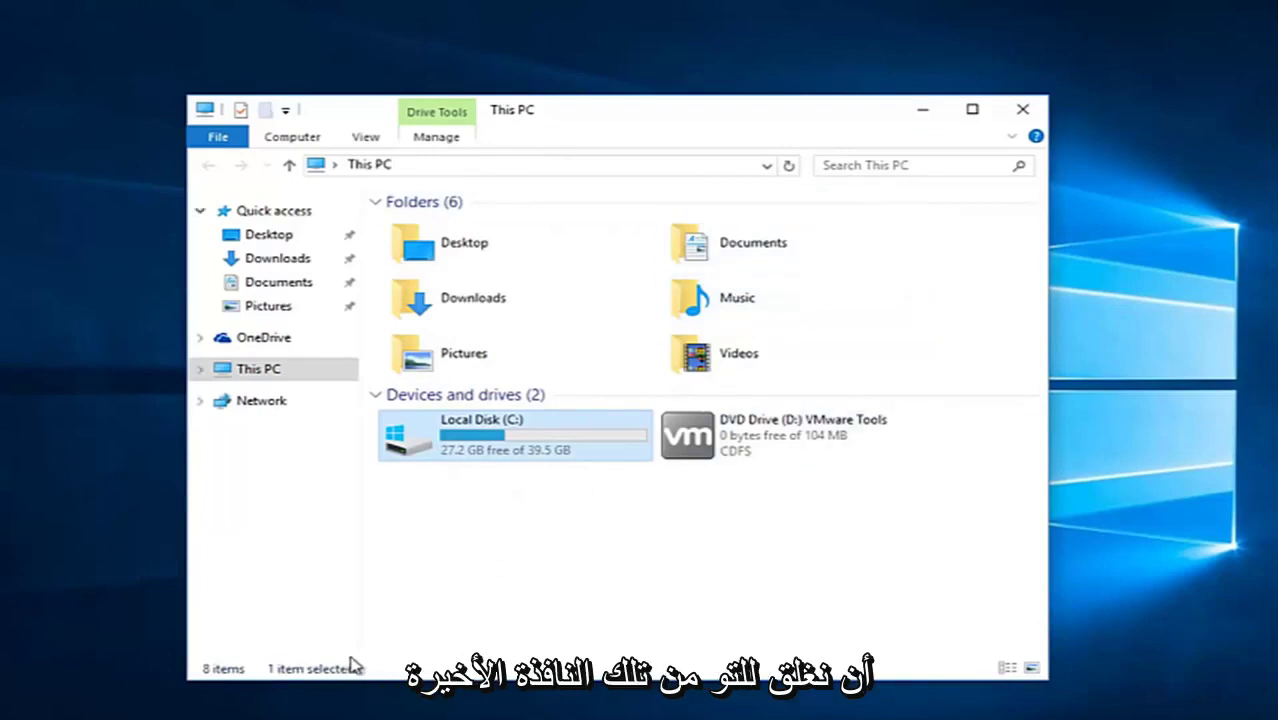
{"action": "left_click", "coordinate": [533, 543]}
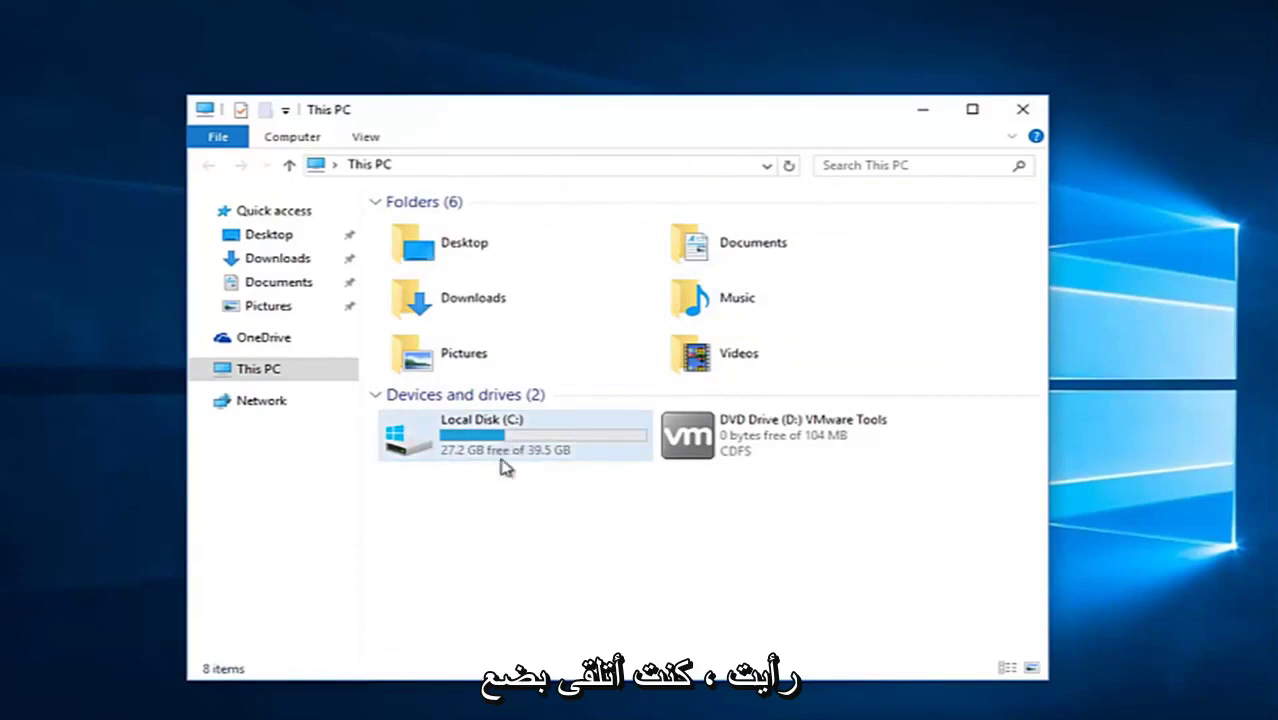